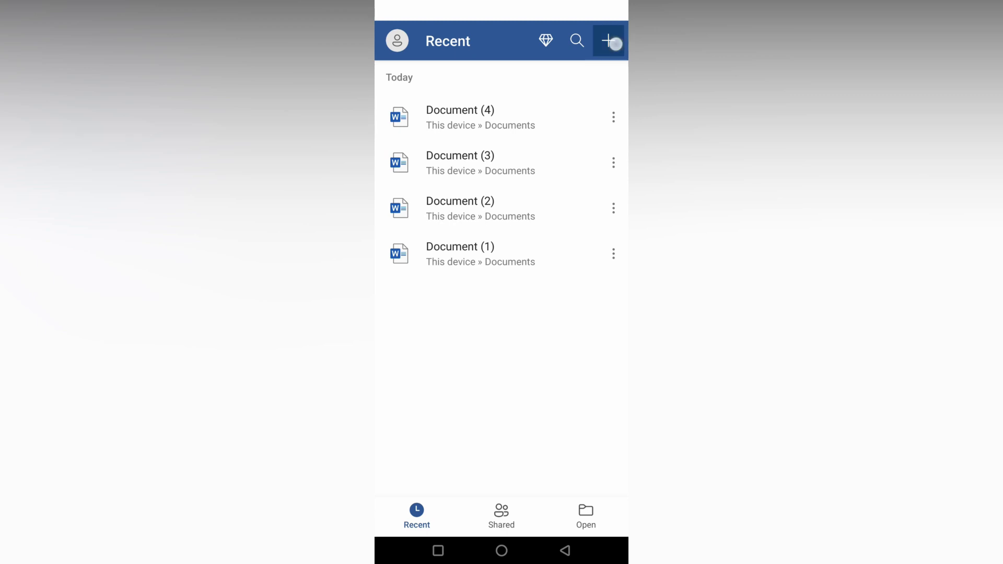
# Create Document (5) from the green newsletter template with the apricot photo
pyautogui.click(615, 44)
pyautogui.scroll(-3, 524, 383)
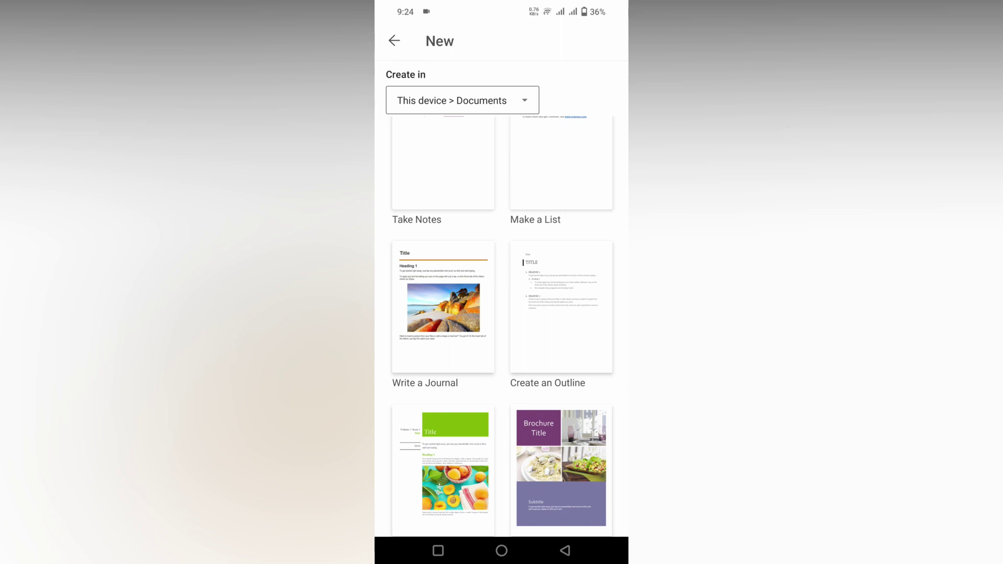
pyautogui.click(460, 475)
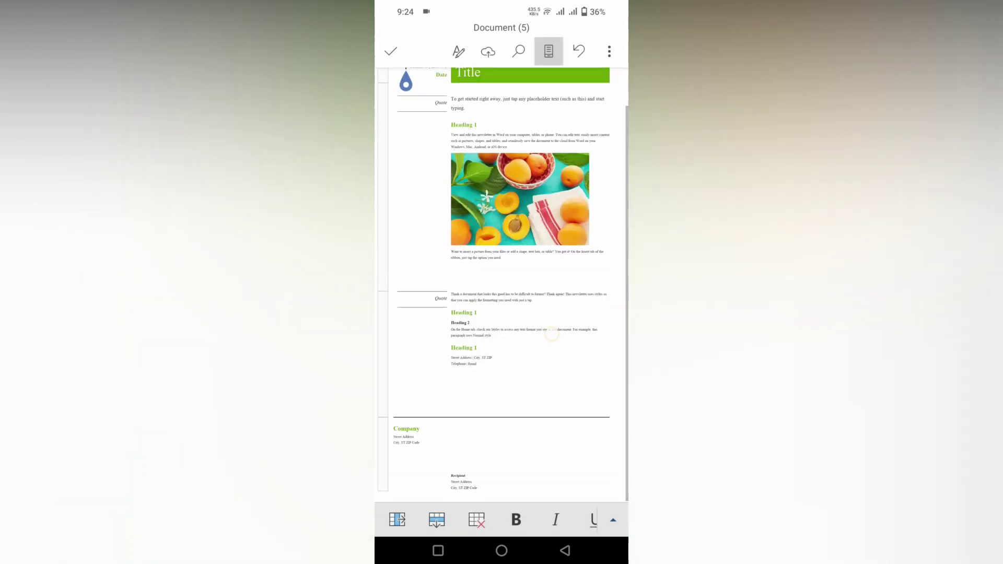
pyautogui.scroll(2, 501, 282)
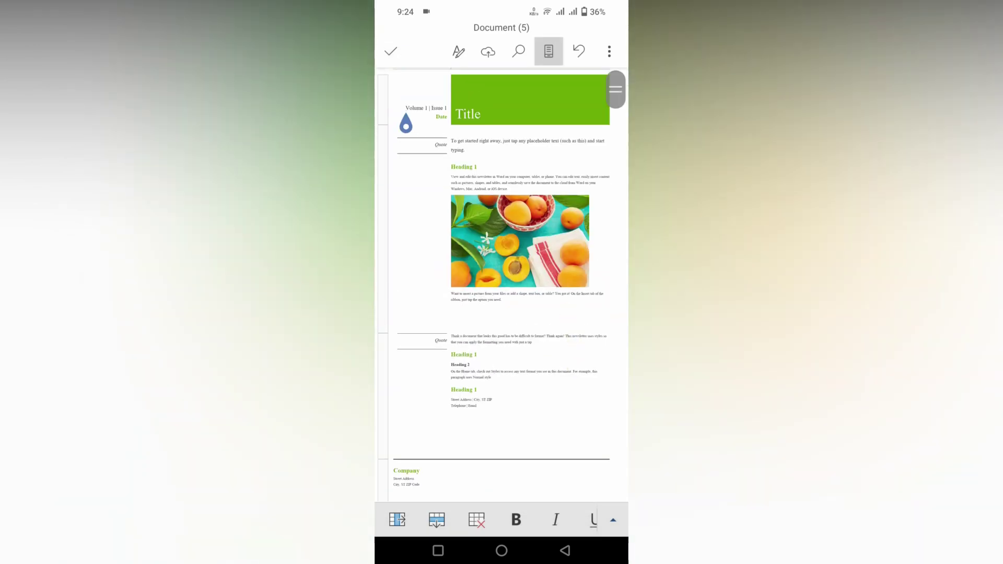
# Switch Document (5) repeatedly between Mobile View and Print Layout, ending in Print Layout
pyautogui.click(548, 51)
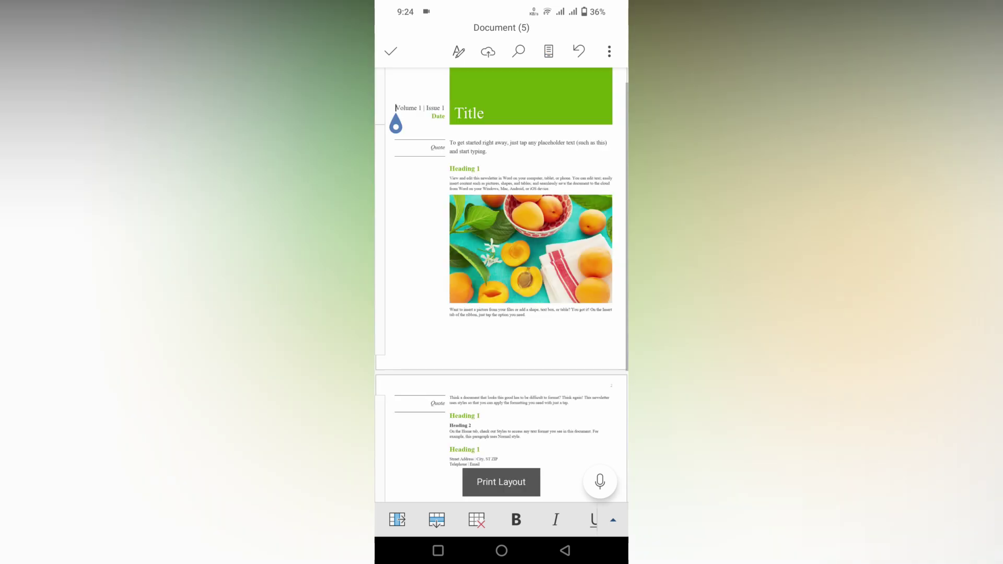
pyautogui.scroll(-5, 501, 282)
pyautogui.scroll(1, 502, 282)
pyautogui.click(548, 51)
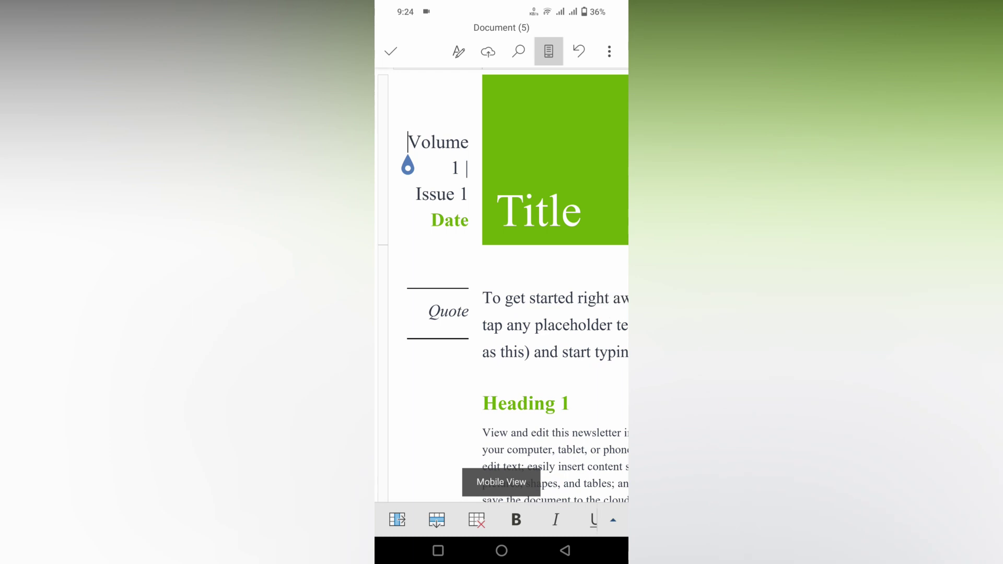
pyautogui.click(548, 51)
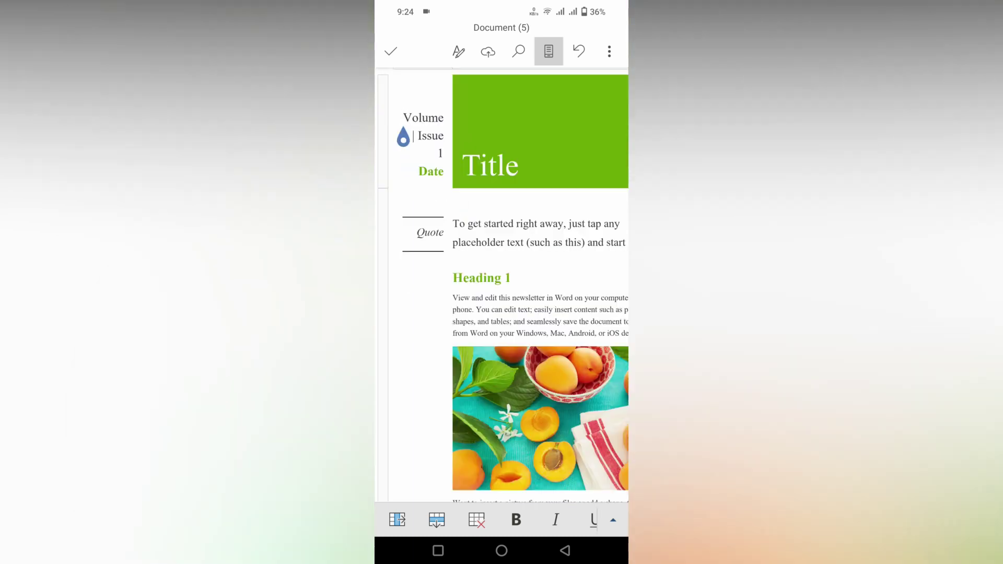
pyautogui.scroll(-10, 501, 282)
pyautogui.scroll(10, 502, 283)
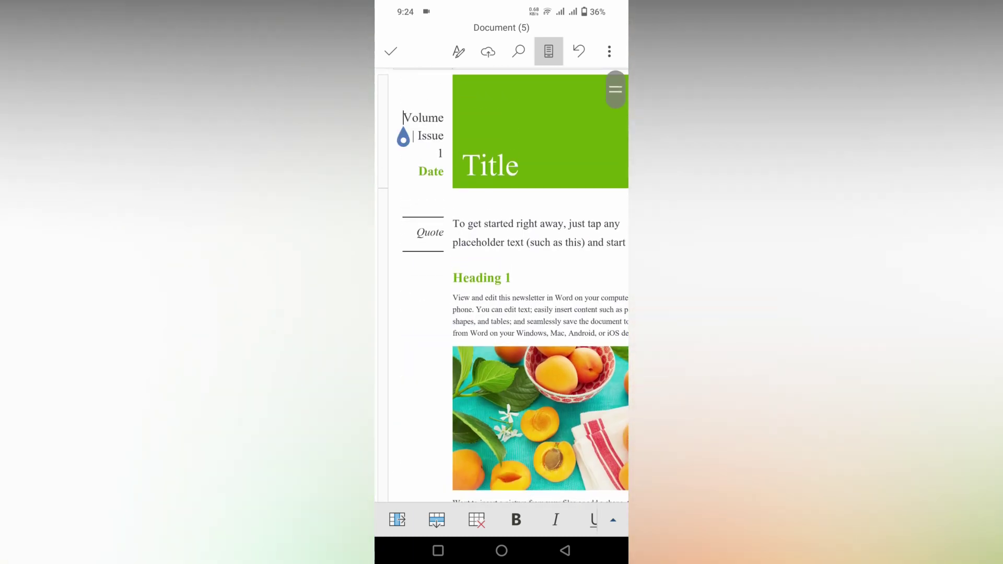
pyautogui.click(548, 51)
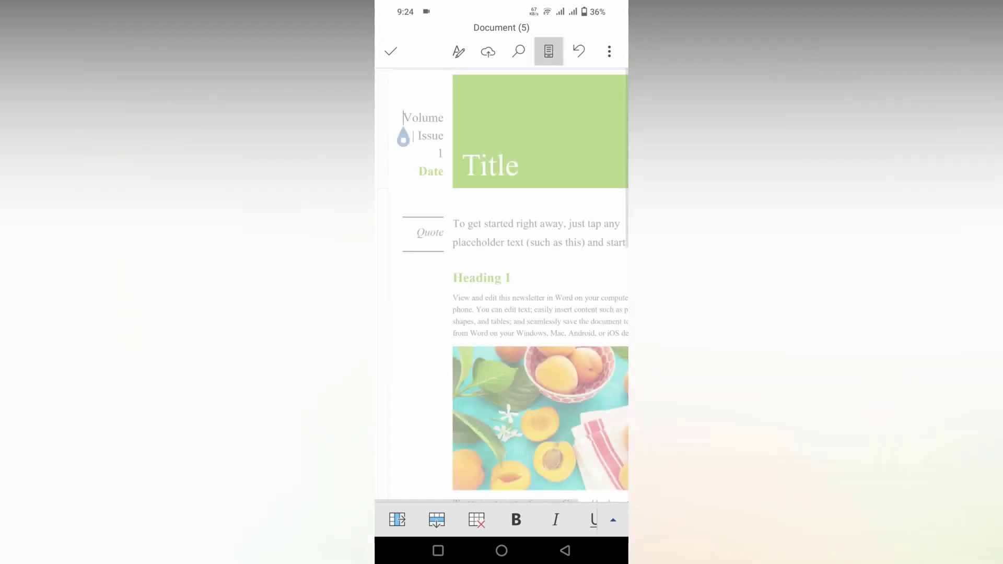
pyautogui.click(543, 53)
pyautogui.click(548, 51)
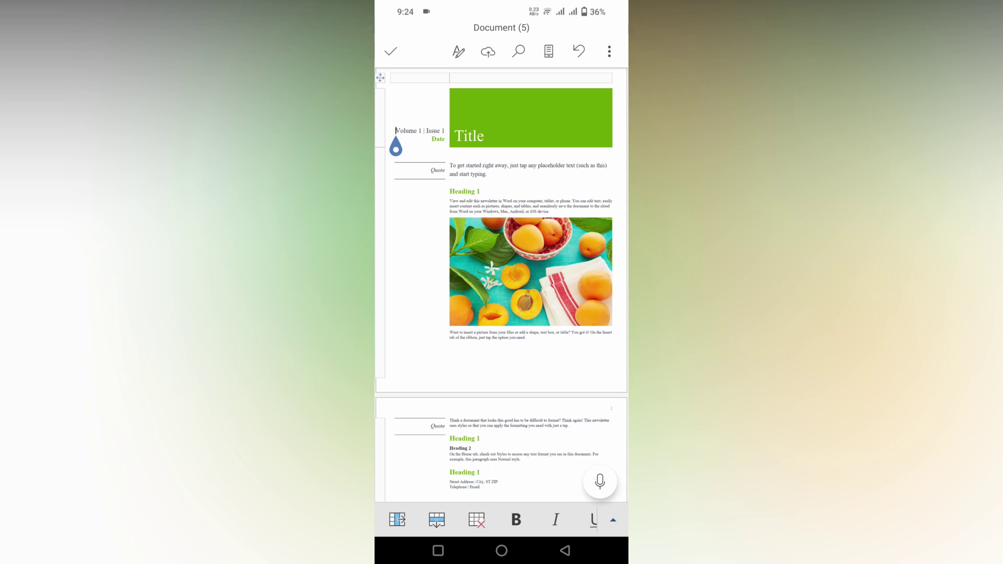
# Return to Mobile View, then choose Print Layout from the ribbon's View tab
pyautogui.click(548, 51)
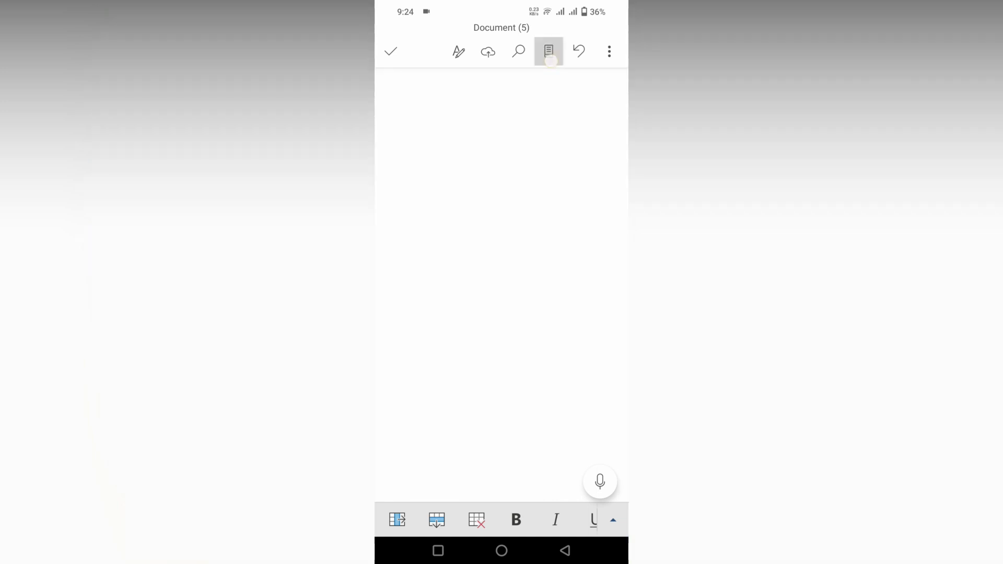
pyautogui.click(613, 520)
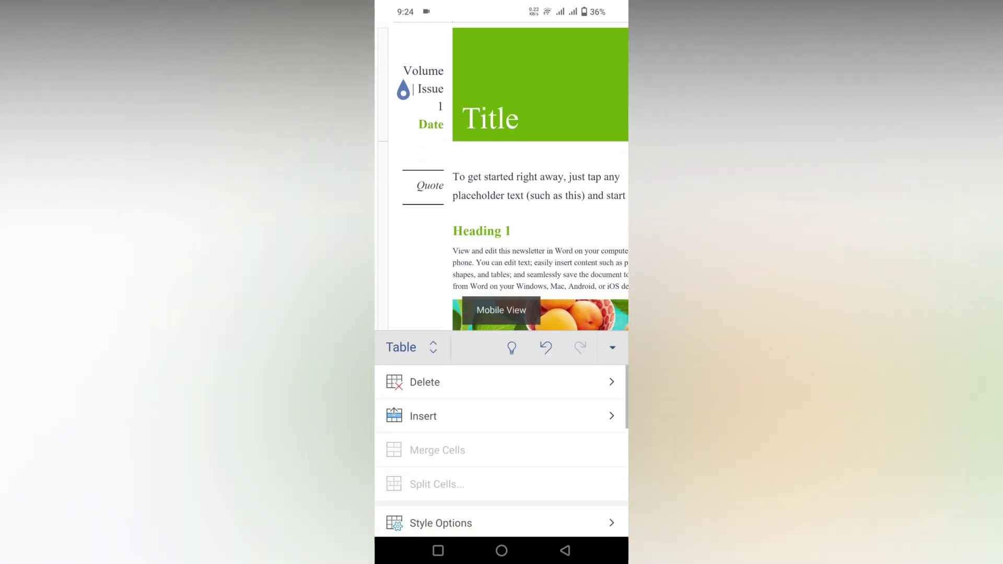
pyautogui.click(407, 347)
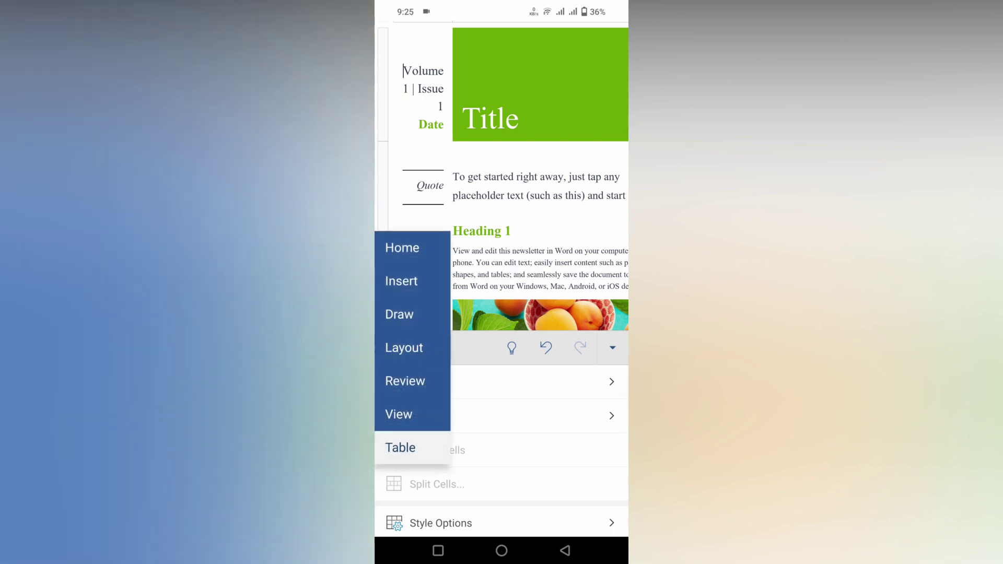
pyautogui.click(398, 414)
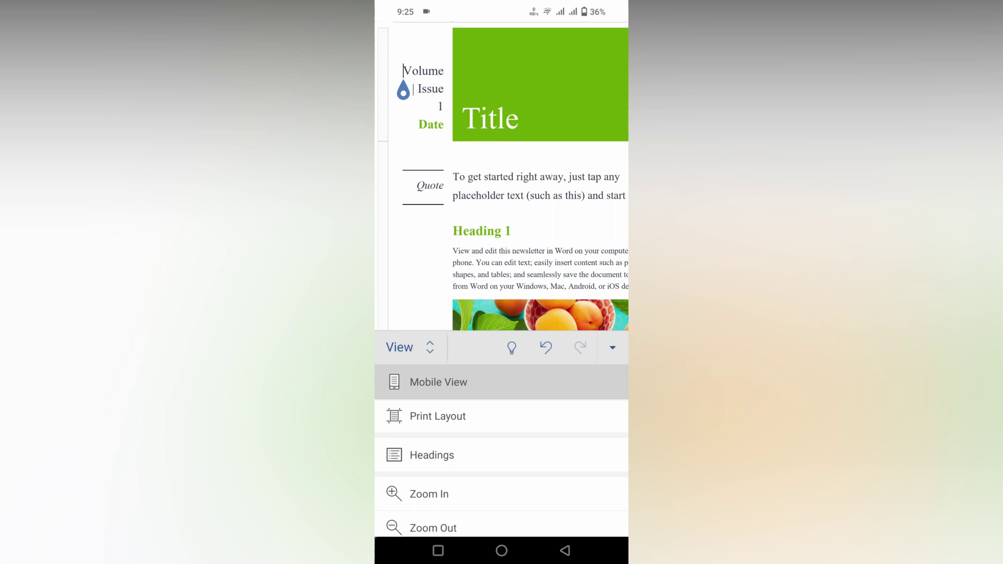
pyautogui.click(437, 416)
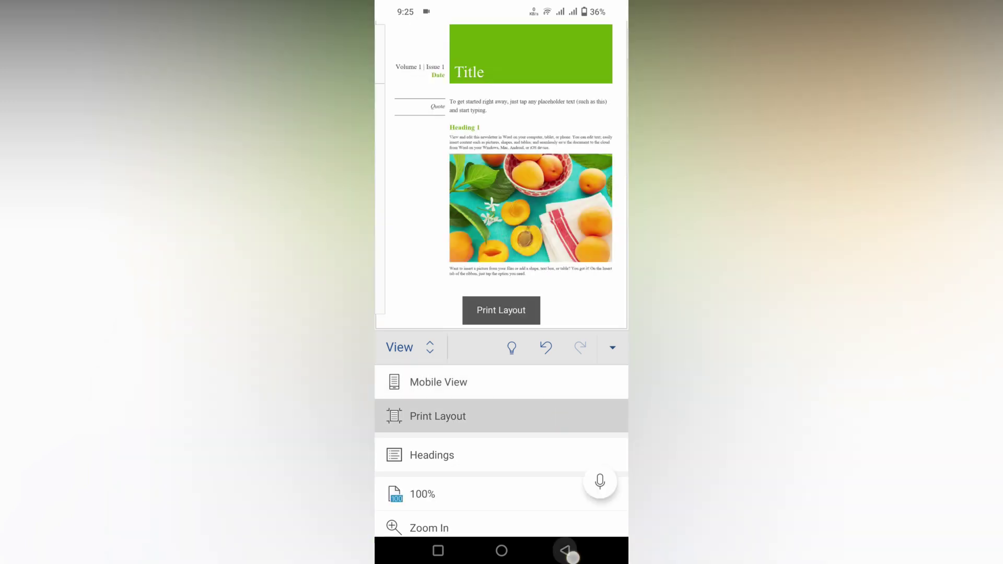
pyautogui.click(564, 551)
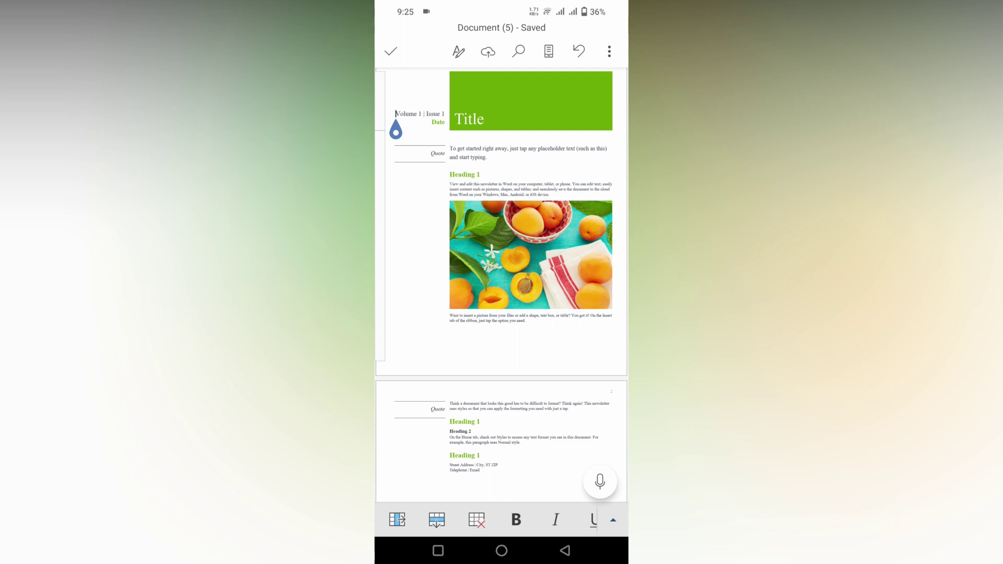
pyautogui.click(549, 51)
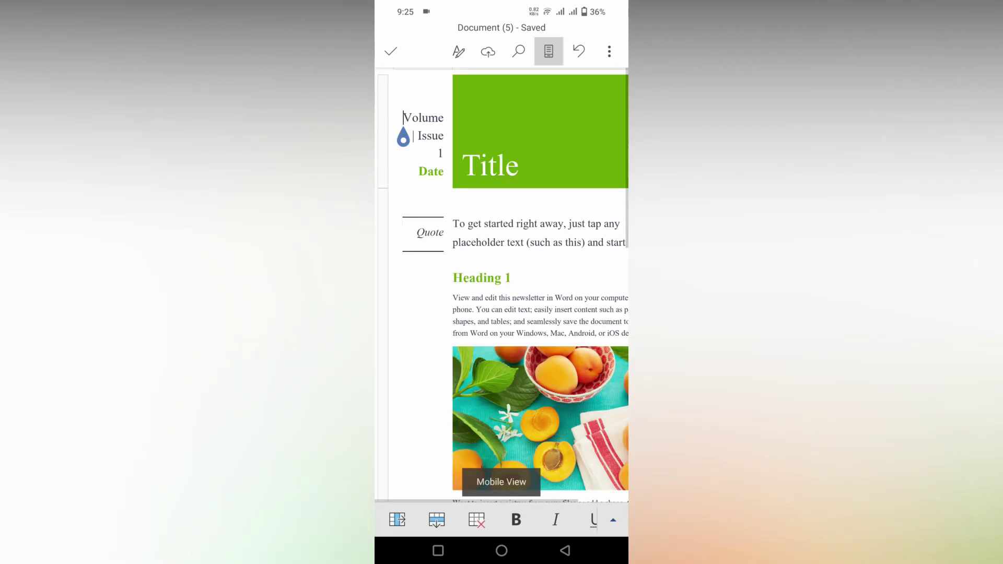
pyautogui.scroll(-5, 574, 203)
pyautogui.scroll(-3, 575, 203)
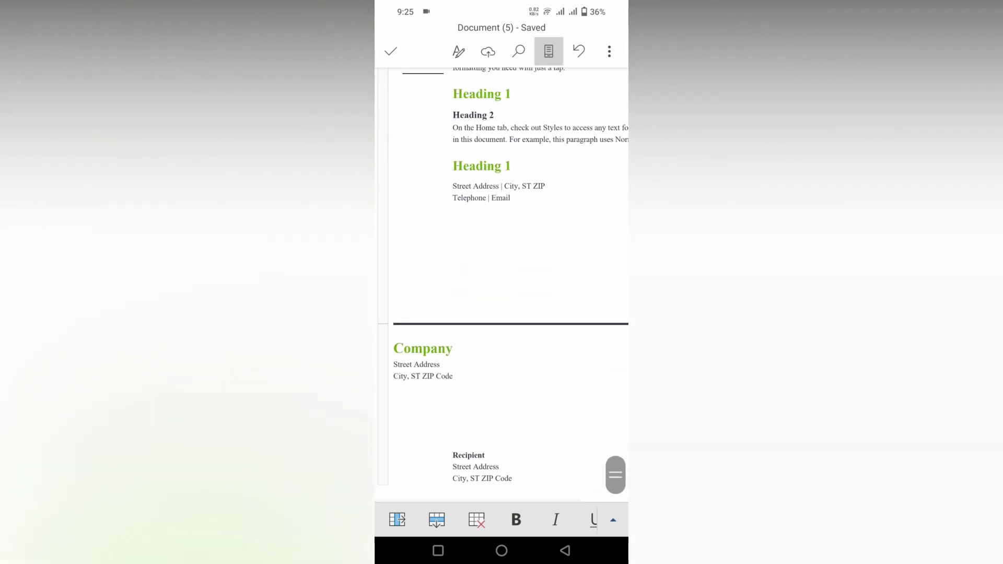
pyautogui.scroll(3, 564, 376)
pyautogui.scroll(5, 564, 377)
pyautogui.scroll(-5, 564, 314)
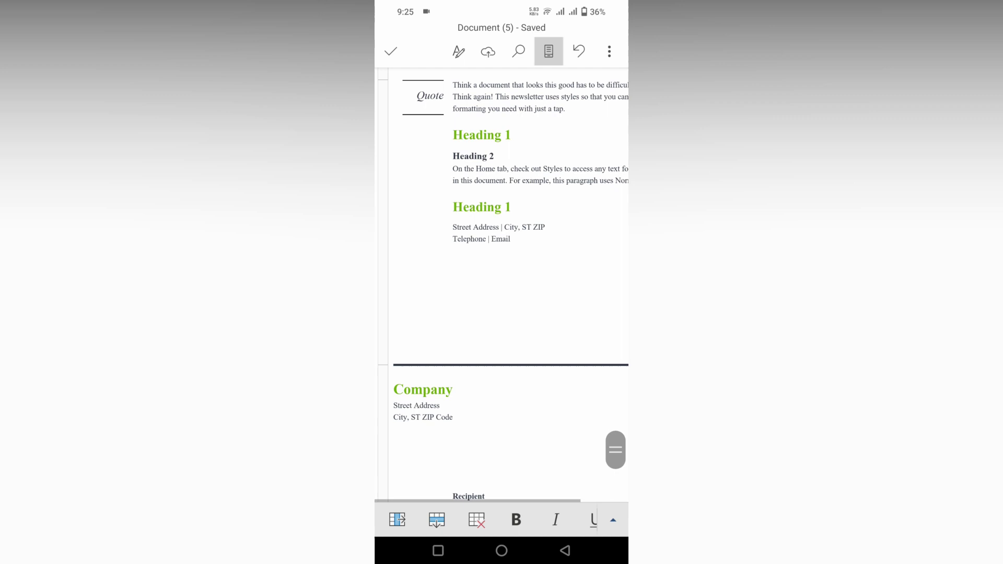
pyautogui.click(548, 51)
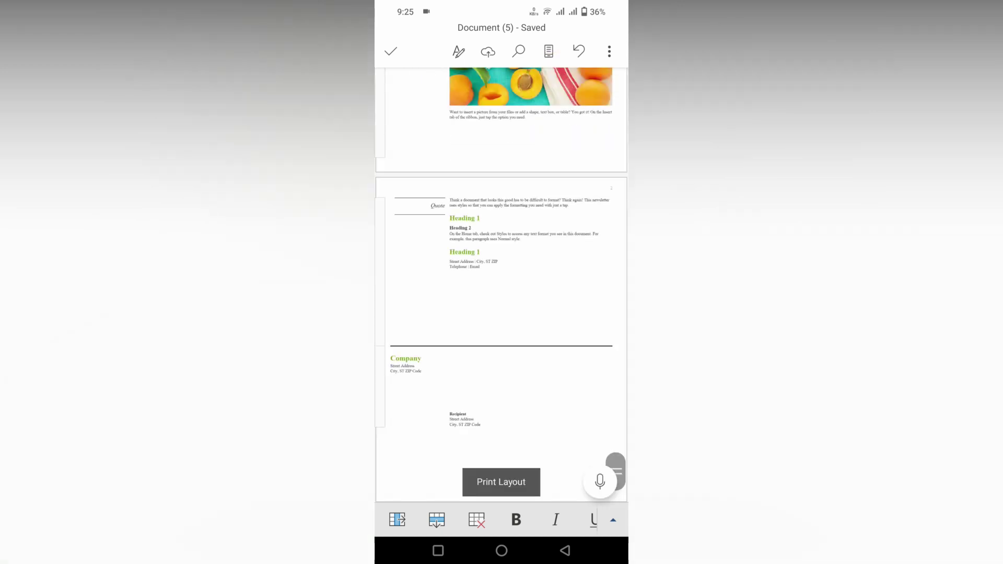
pyautogui.scroll(5, 502, 282)
pyautogui.scroll(-2, 502, 282)
pyautogui.scroll(-1, 501, 282)
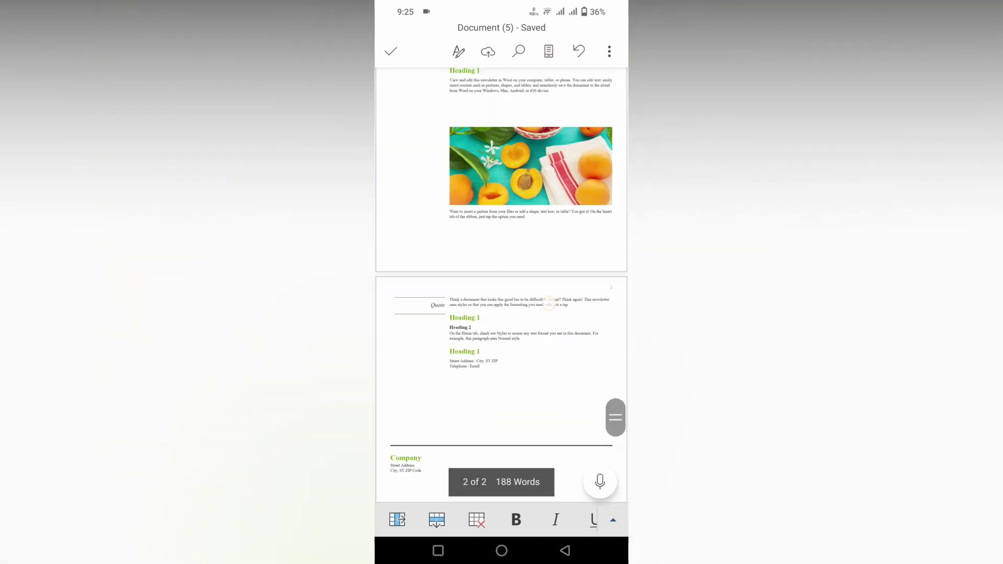
pyautogui.scroll(3, 501, 282)
pyautogui.click(396, 133)
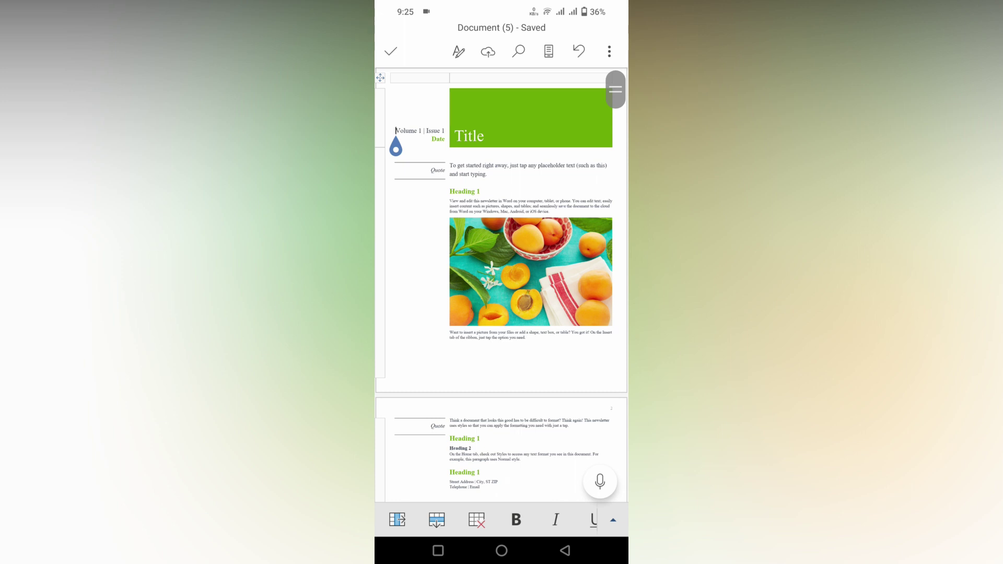